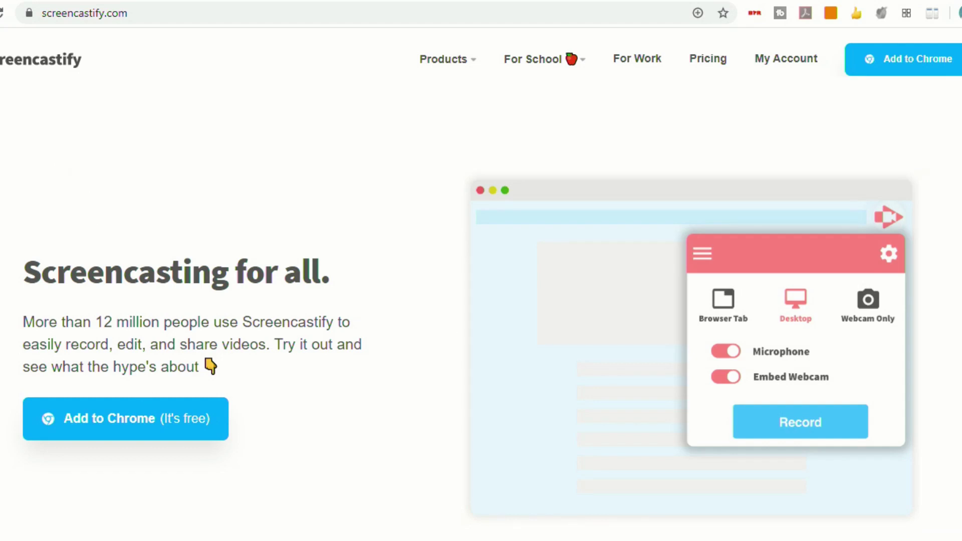
Go from screencastify.com to the Screencastify extension's Chrome Web Store listing.
{"action": "left_click", "coordinate": [122, 428]}
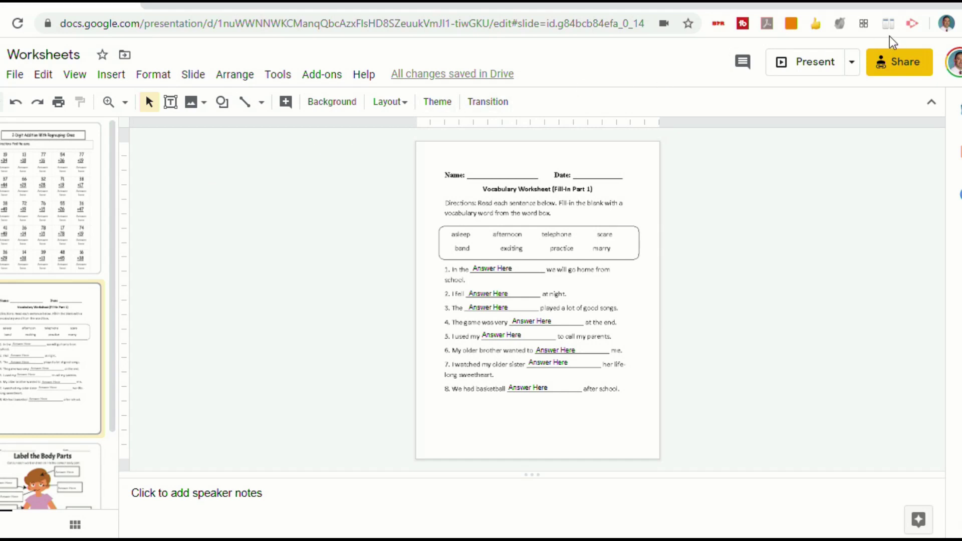
Launch the Screencastify extension from the Chrome toolbar with the Worksheets presentation open.
{"action": "left_click", "coordinate": [912, 25]}
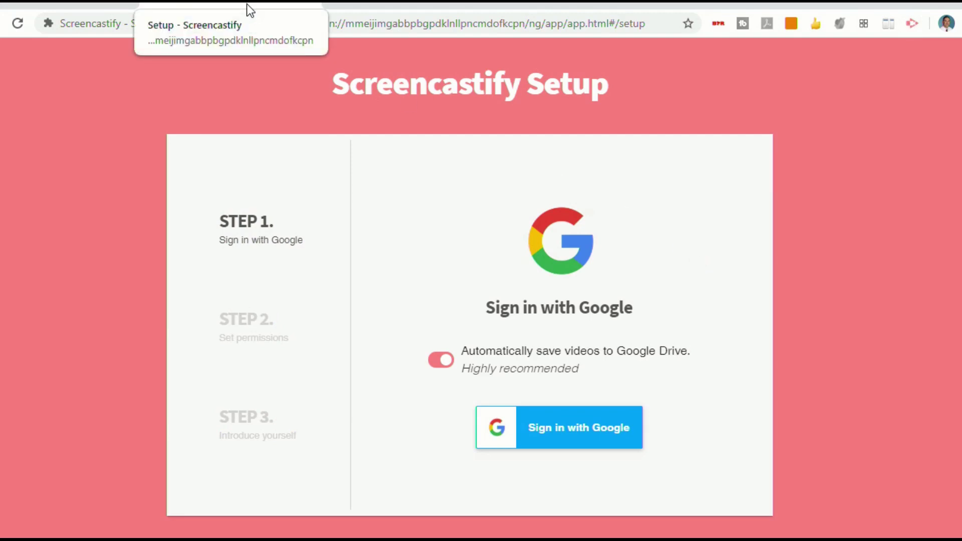
Sign in to Screencastify with Google and grant the extension its permissions.
{"action": "left_click", "coordinate": [561, 437]}
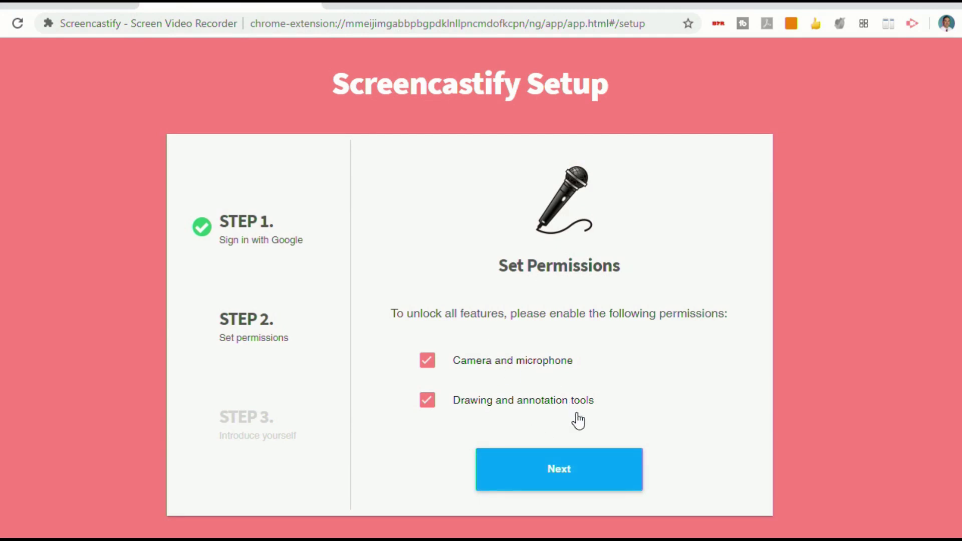
{"action": "left_click", "coordinate": [590, 466]}
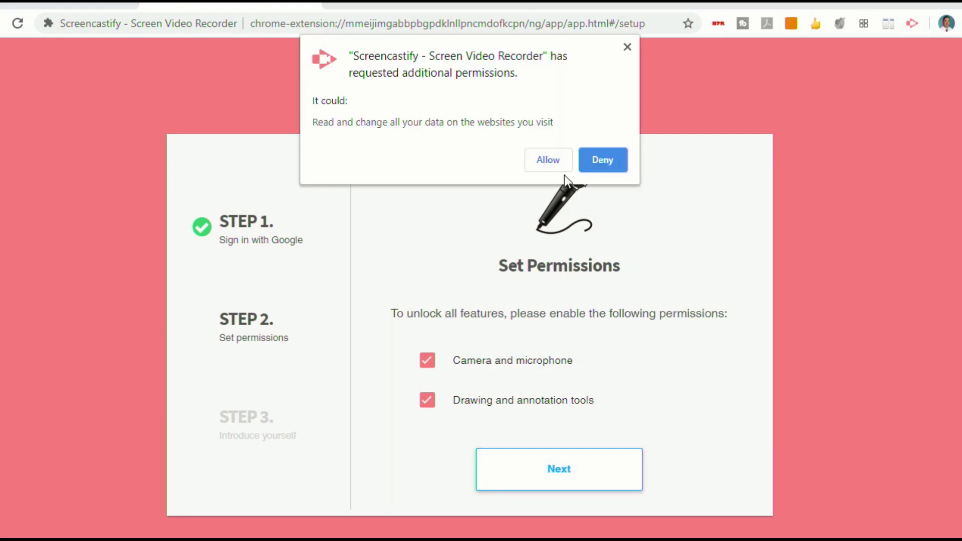
{"action": "left_click", "coordinate": [551, 160]}
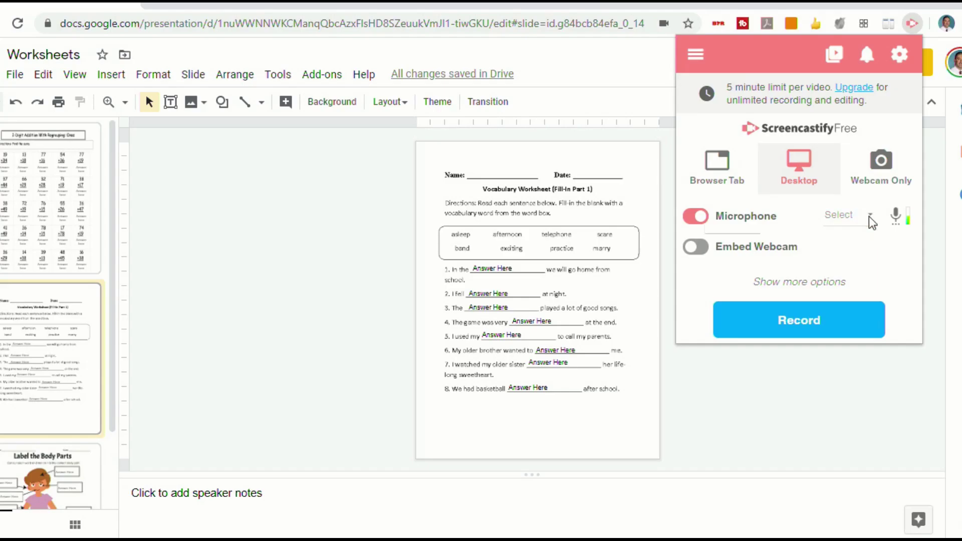
Check the available microphones, keep the current one, and start a desktop recording.
{"action": "left_click", "coordinate": [871, 223]}
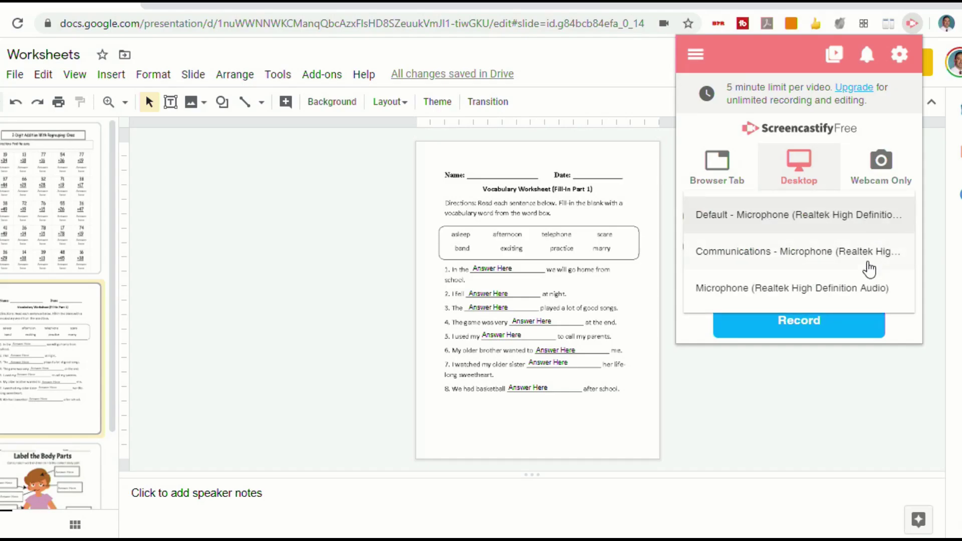
{"action": "left_click", "coordinate": [918, 230]}
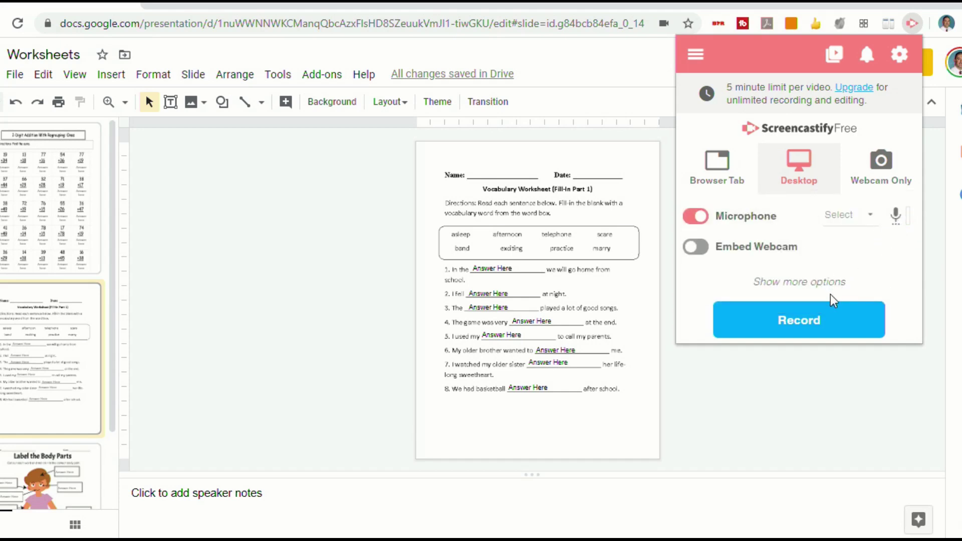
{"action": "left_click", "coordinate": [841, 323]}
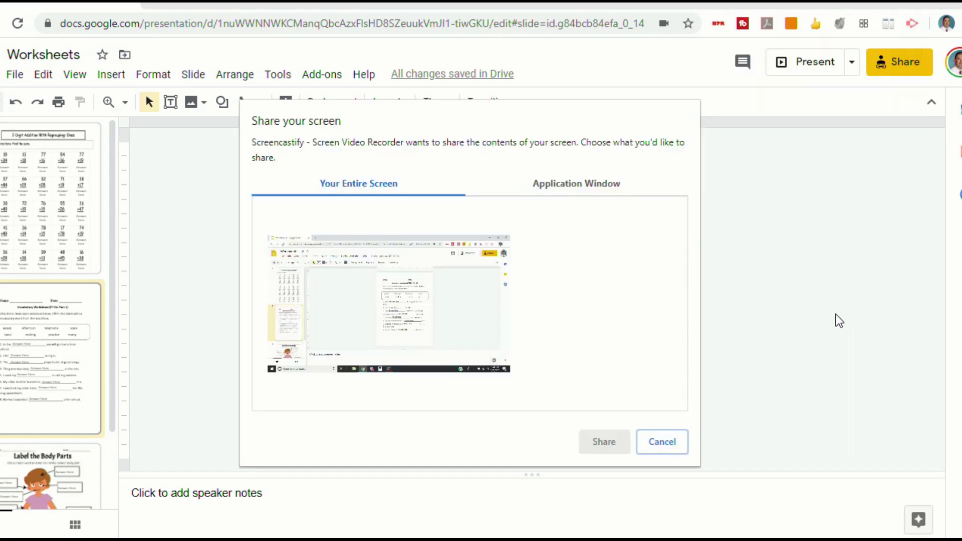
Share Your Entire Screen so Screencastify records the Worksheets presentation.
{"action": "left_click", "coordinate": [492, 297]}
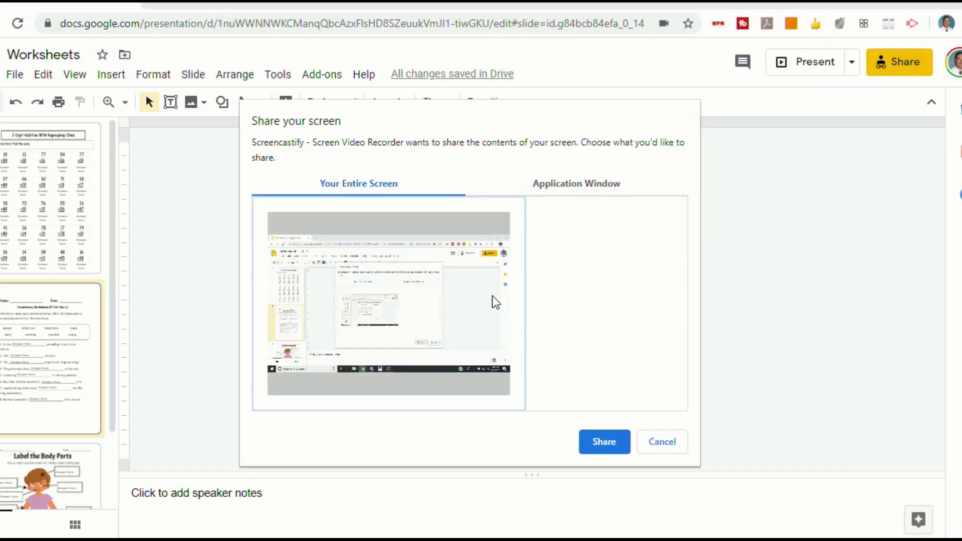
{"action": "left_click", "coordinate": [619, 443]}
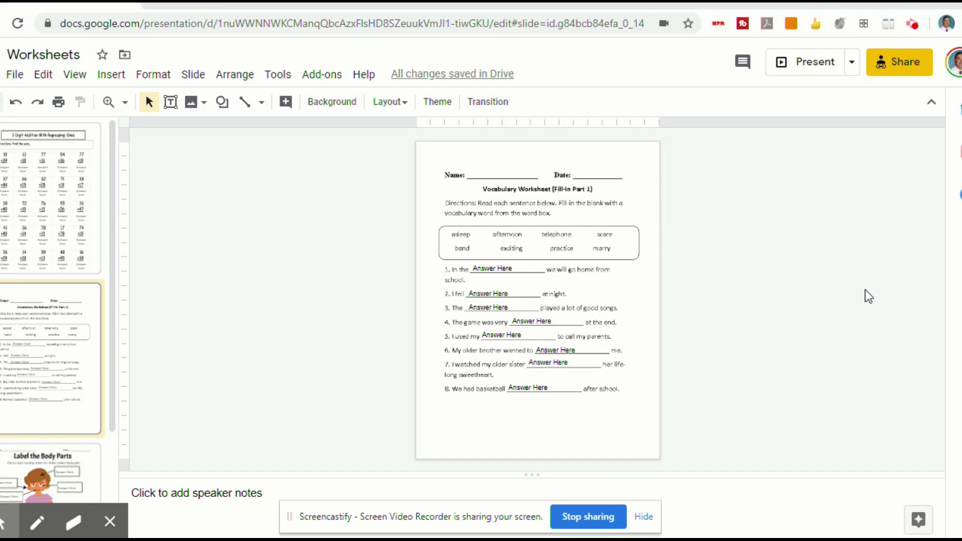
Stop the recording and export it as audio only (MP3) to Google Drive.
{"action": "left_click", "coordinate": [582, 517]}
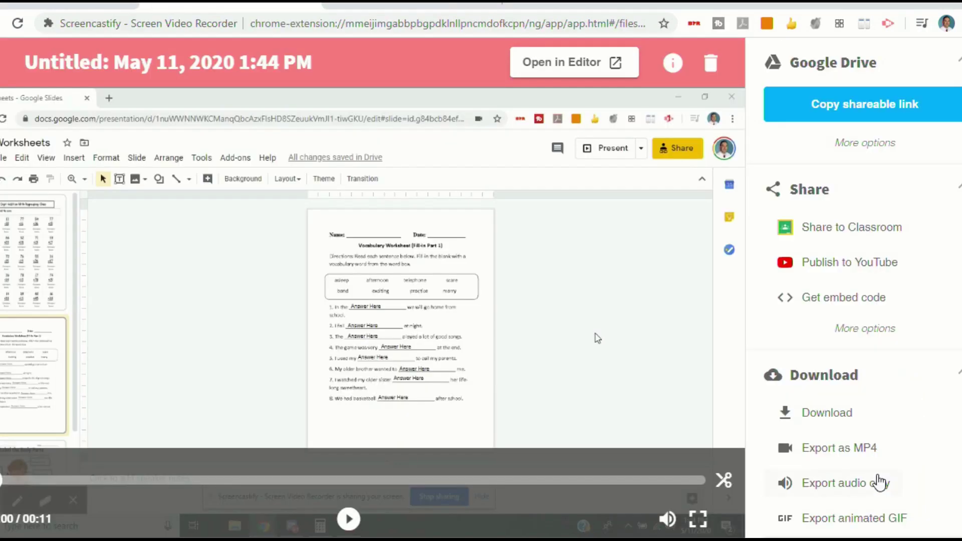
{"action": "left_click", "coordinate": [891, 484]}
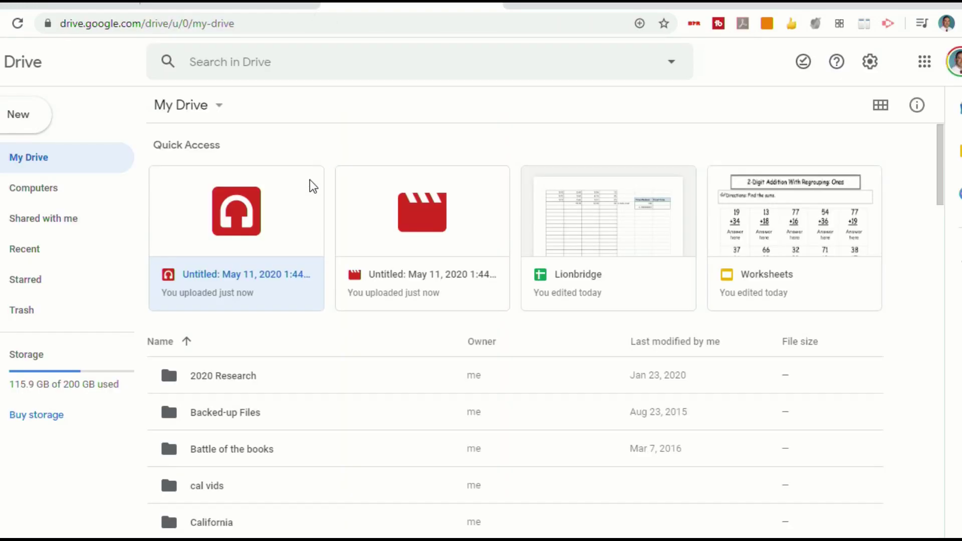
Preview the recorded MP3, then change its link access from Restricted to Anyone with the link.
{"action": "left_click", "coordinate": [281, 212]}
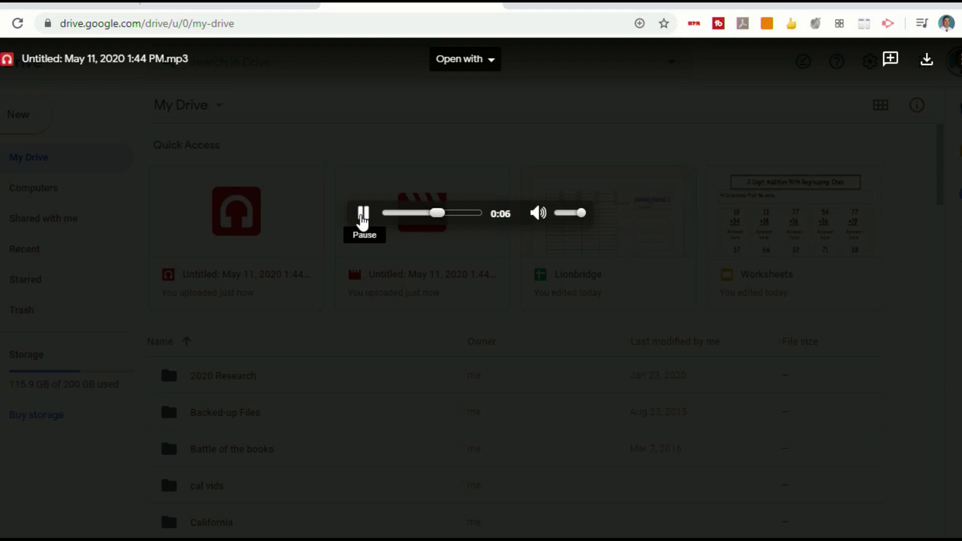
{"action": "left_click", "coordinate": [361, 217]}
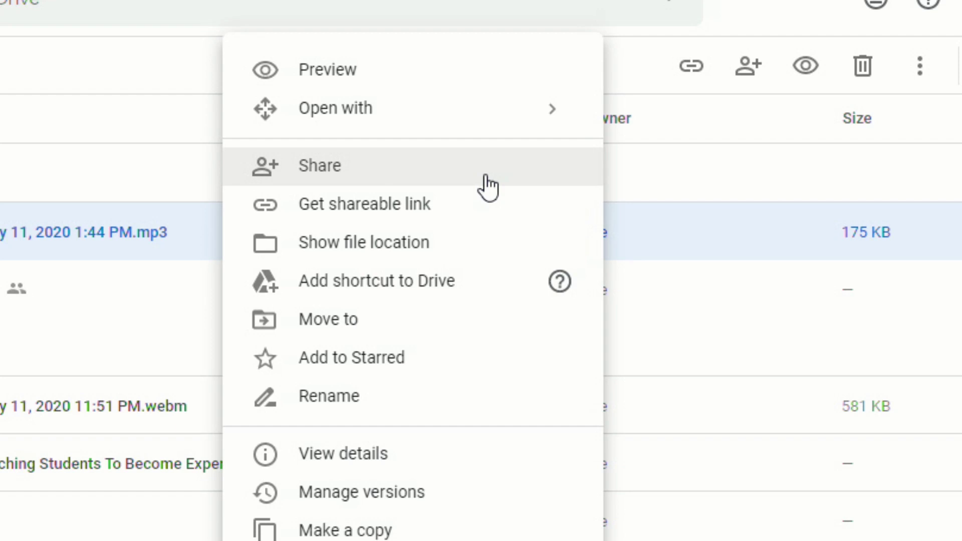
{"action": "left_click", "coordinate": [485, 177]}
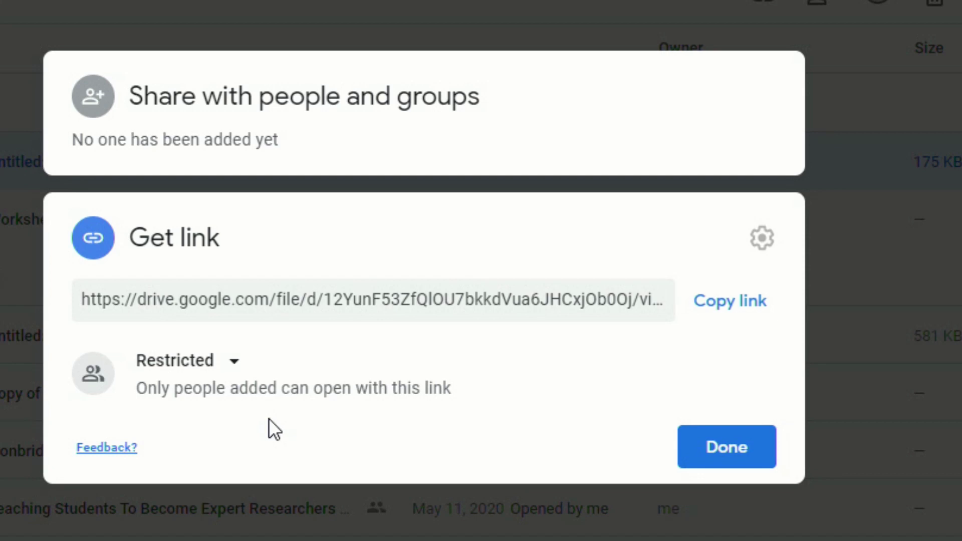
{"action": "left_click", "coordinate": [233, 368]}
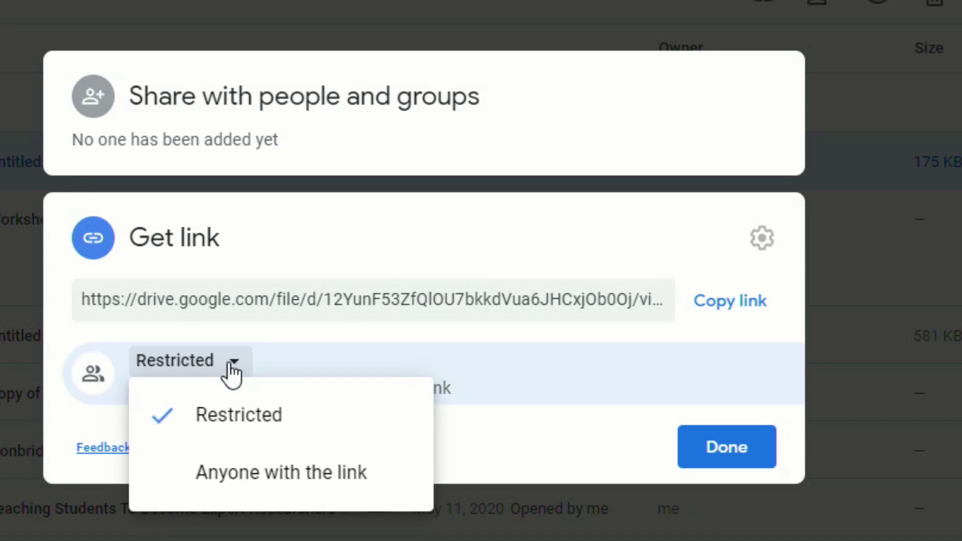
{"action": "left_click", "coordinate": [287, 476]}
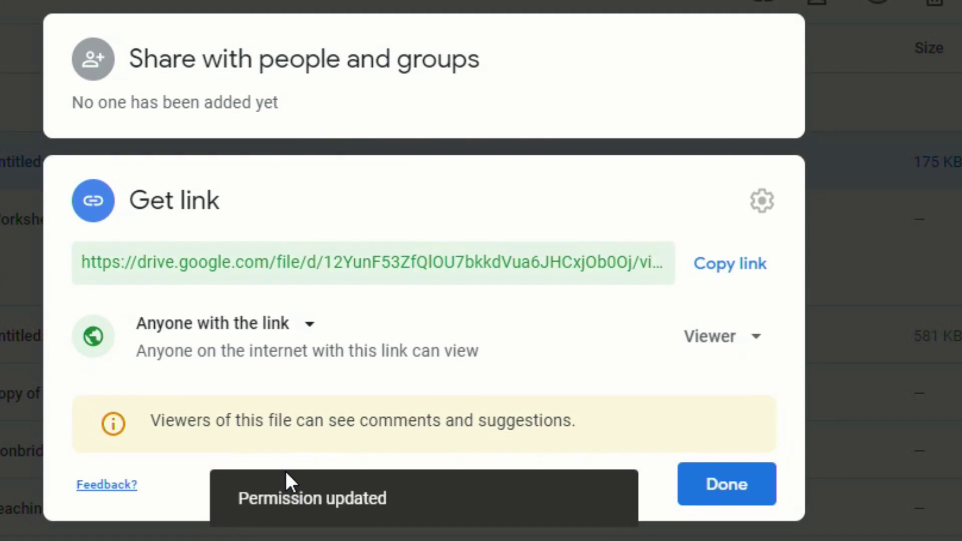
Finish sharing, then insert the Untitled May 11 audio on the 2-Digit Addition slide.
{"action": "left_click", "coordinate": [752, 489]}
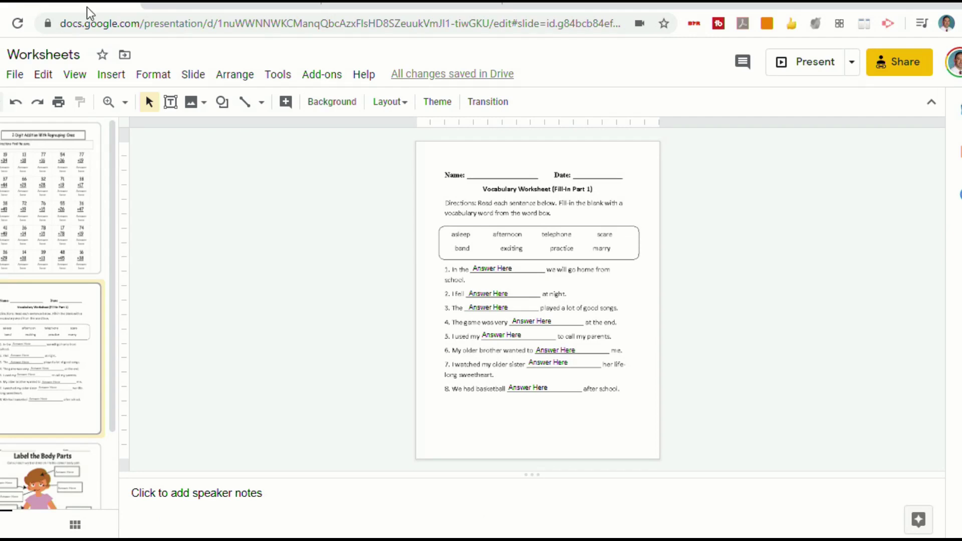
{"action": "left_click", "coordinate": [59, 172]}
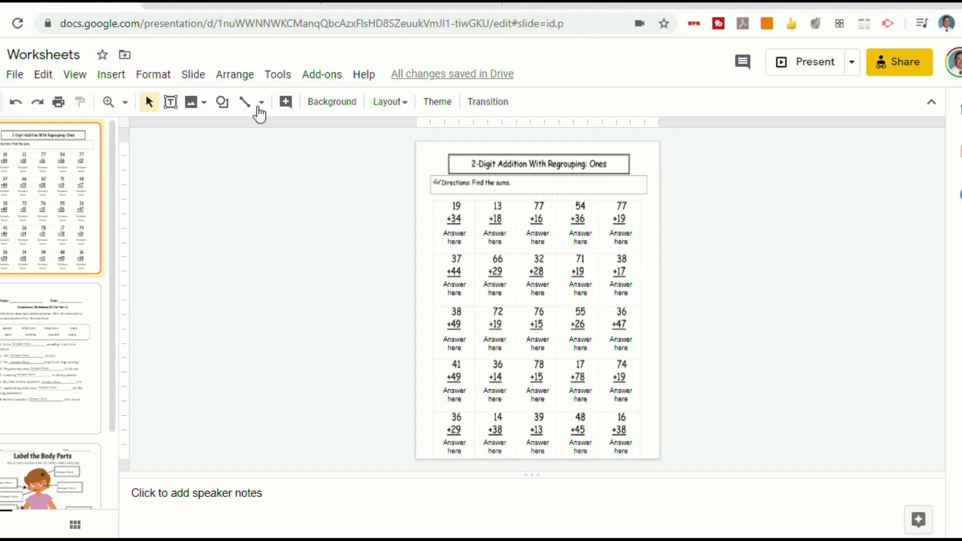
{"action": "left_click", "coordinate": [113, 81]}
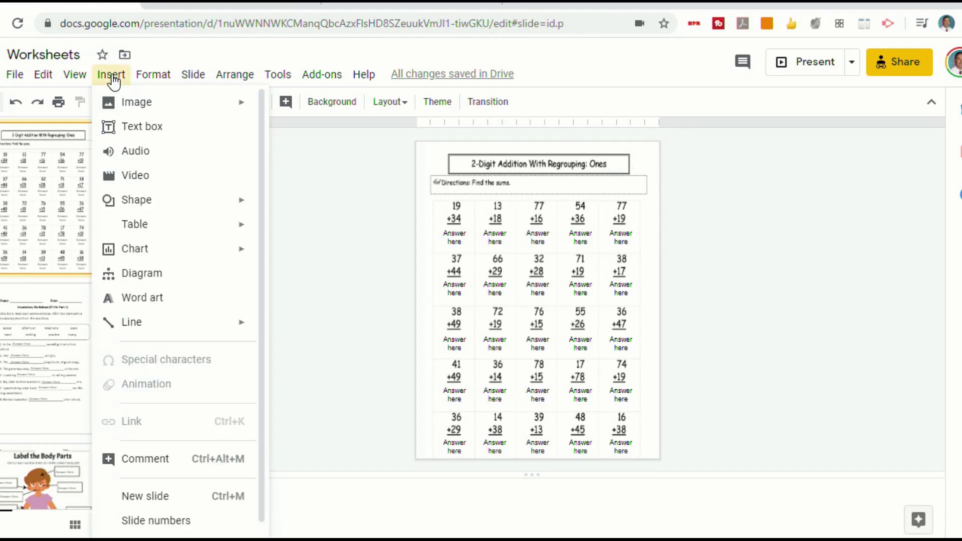
{"action": "left_click", "coordinate": [167, 152]}
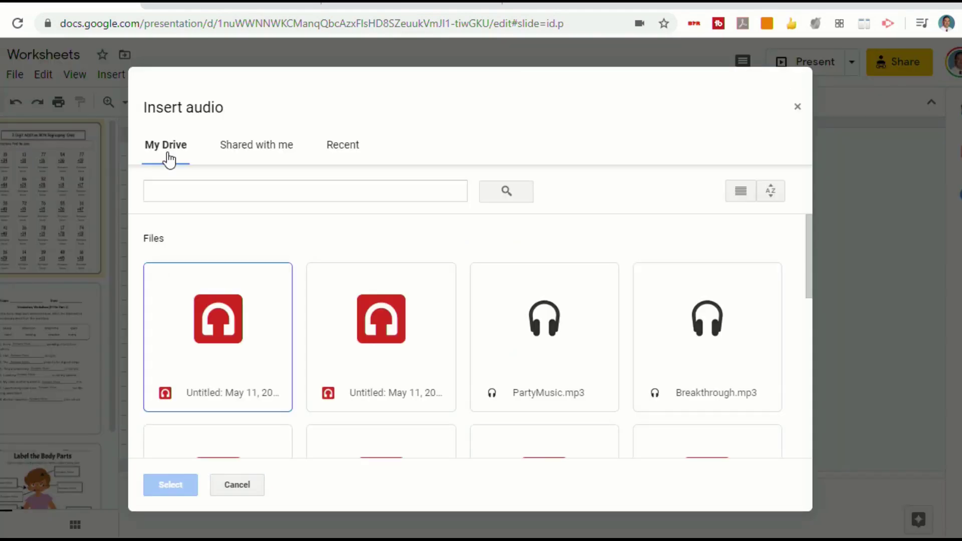
{"action": "left_click", "coordinate": [208, 326]}
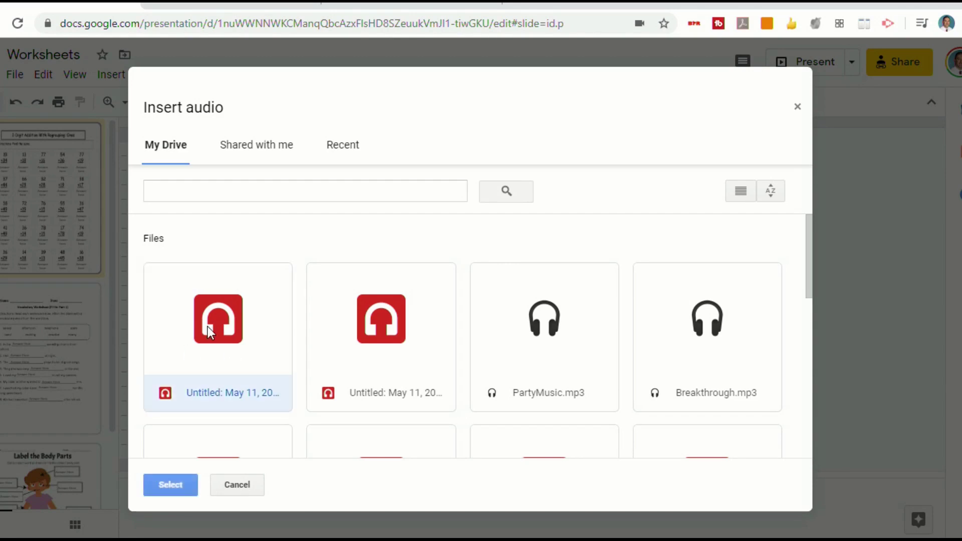
{"action": "left_click", "coordinate": [179, 489]}
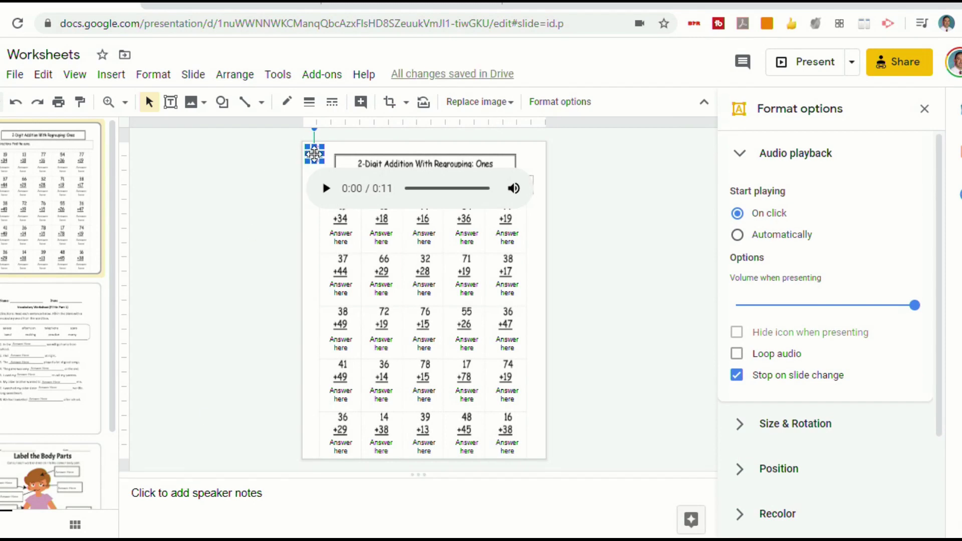
Enlarge the audio icon on the slide by dragging its corner handle.
{"action": "left_click_drag", "start_coordinate": [321, 160], "coordinate": [339, 177]}
{"action": "left_click", "coordinate": [270, 224]}
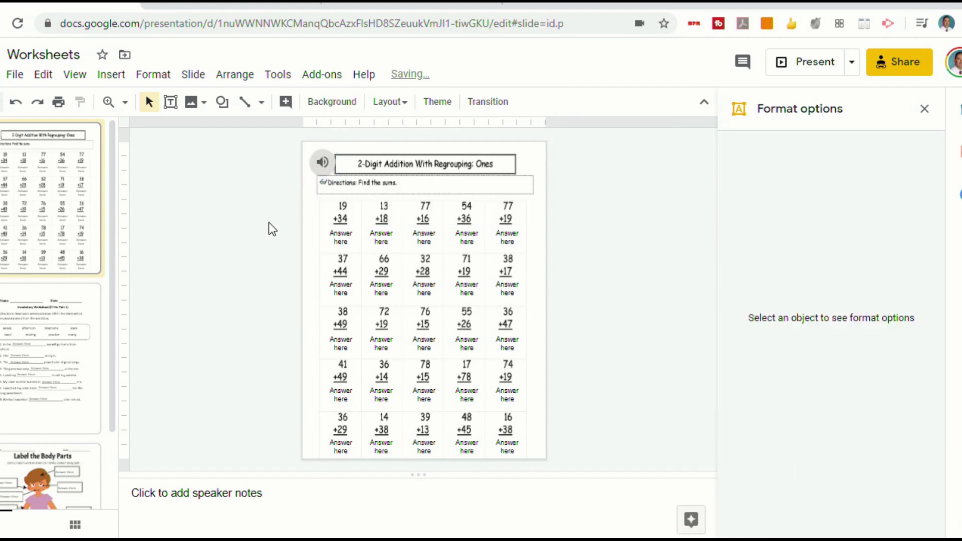
{"action": "left_click", "coordinate": [323, 162]}
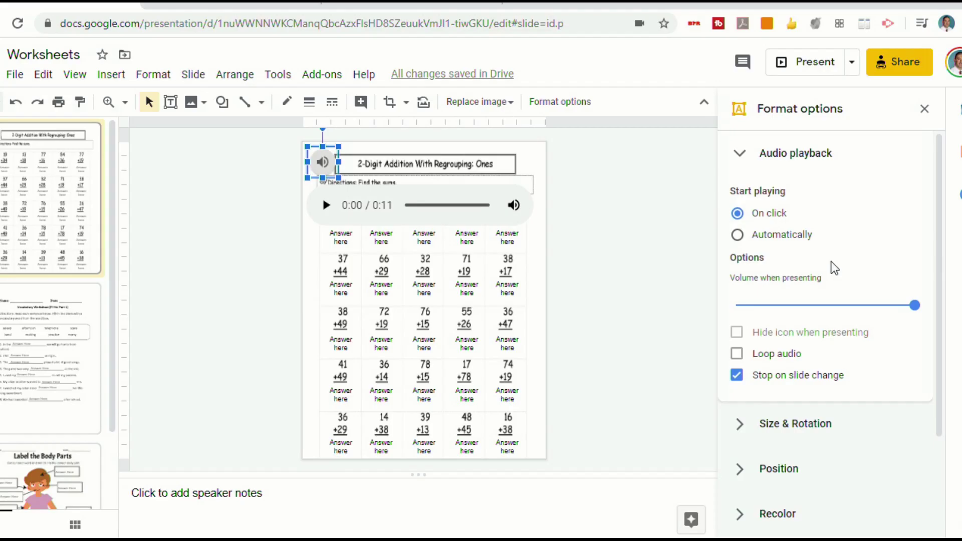
Set the audio's Start playing option to Automatically in Format options and close the panel.
{"action": "scroll", "coordinate": [832, 265], "scroll_direction": "down", "scroll_amount": 2}
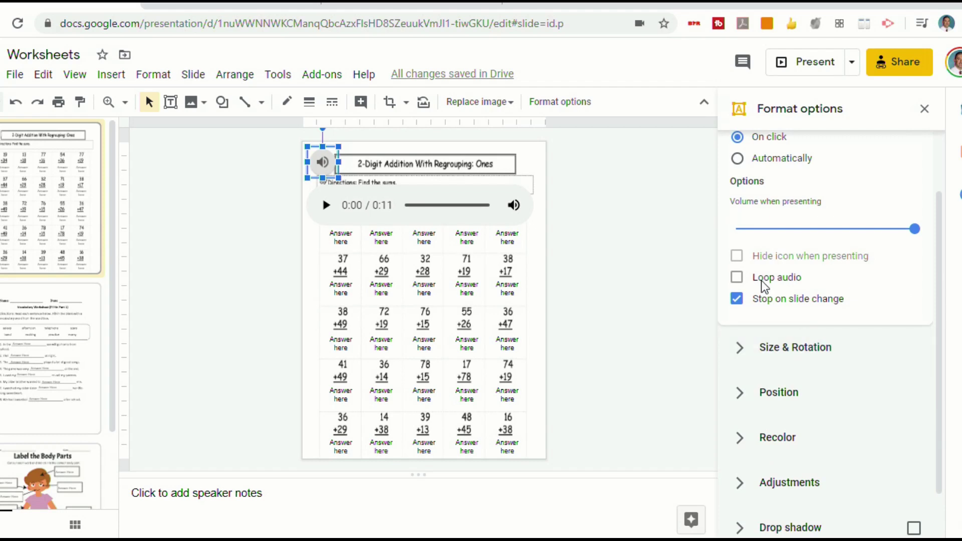
{"action": "scroll", "coordinate": [776, 331], "scroll_direction": "up", "scroll_amount": 2}
{"action": "scroll", "coordinate": [782, 381], "scroll_direction": "down", "scroll_amount": 3}
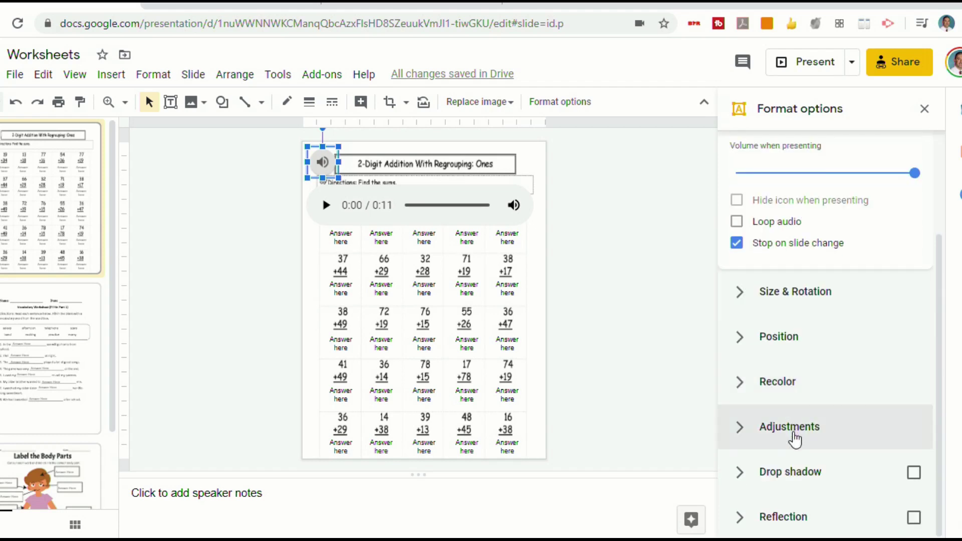
{"action": "scroll", "coordinate": [803, 301], "scroll_direction": "up", "scroll_amount": 3}
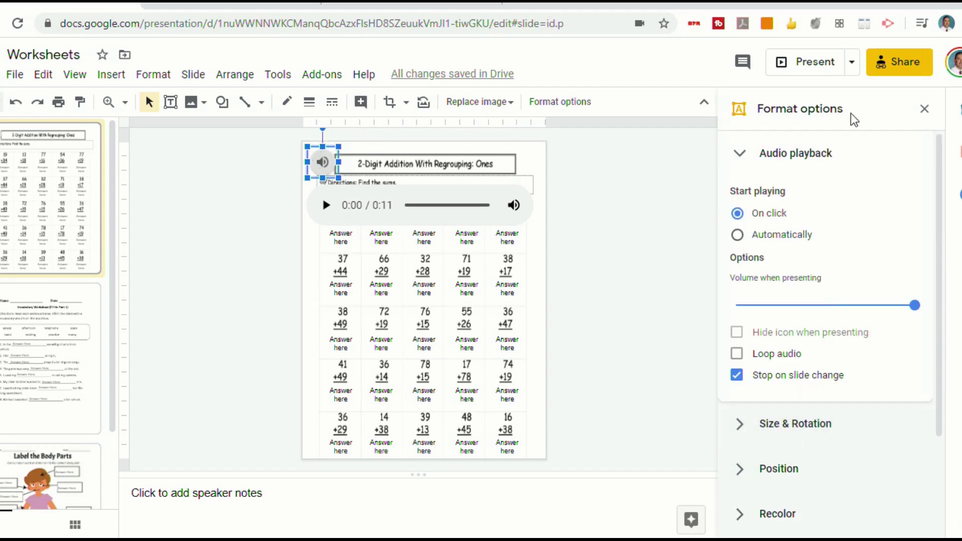
{"action": "left_click", "coordinate": [785, 237]}
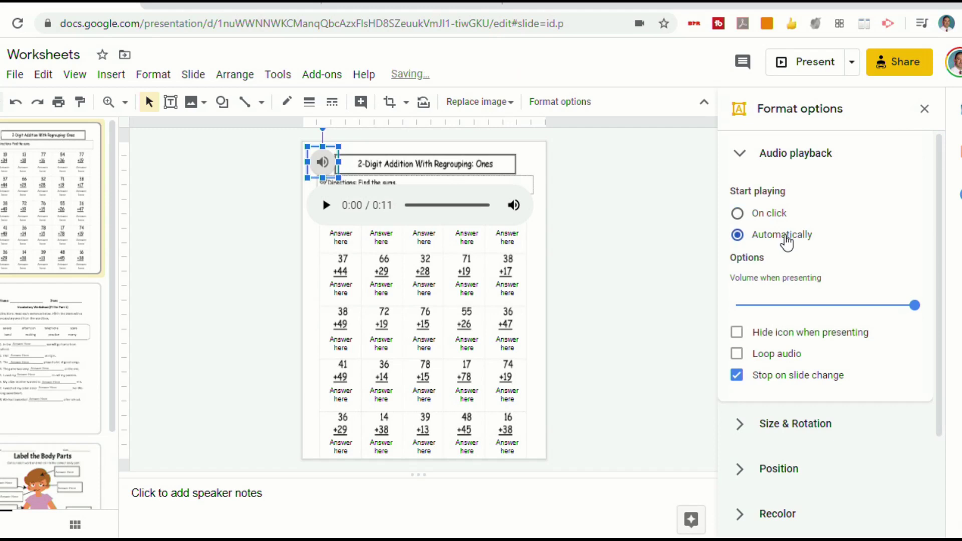
{"action": "left_click", "coordinate": [924, 111]}
Deselect the audio icon on the 2-Digit Addition slide.
{"action": "left_click", "coordinate": [758, 176]}
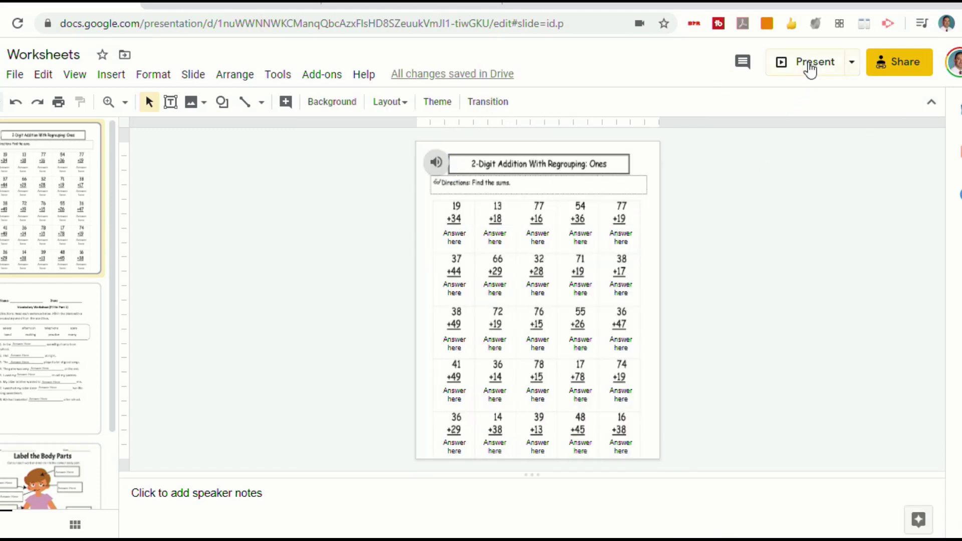